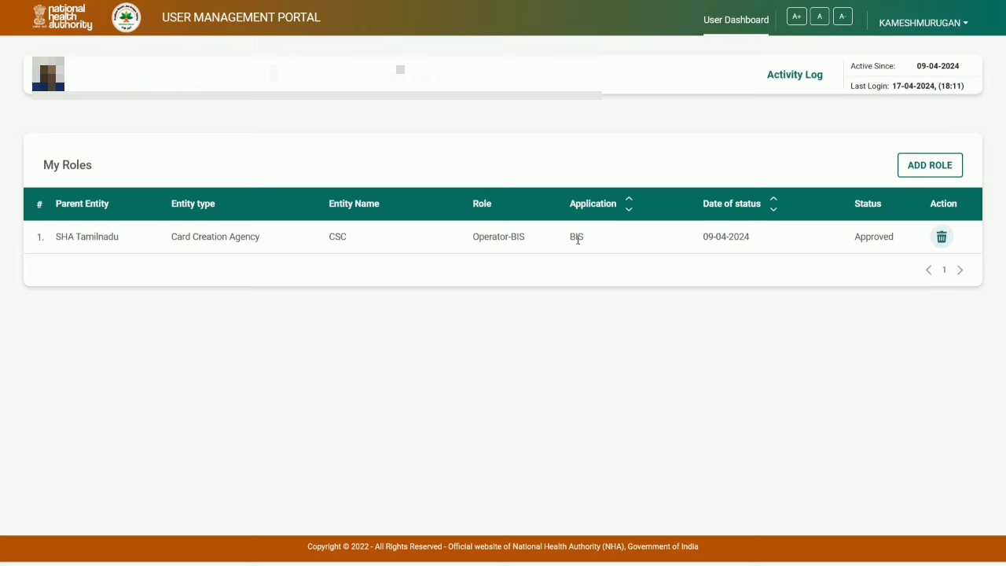
# Bring up the window switcher from the User Management Portal dashboard
pyautogui.hotkey('alt', 'Tab')
# Switch to the Beneficiary Portal dashboard showing PMJAY scheme and TAMILNADU state
pyautogui.press('Tab')
pyautogui.press('Tab')
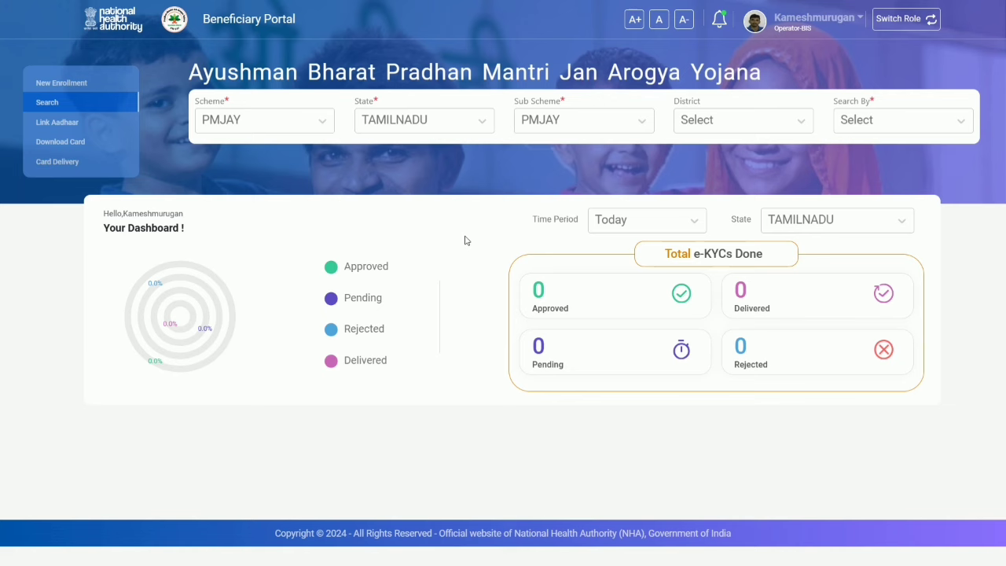
# Switch to YouTube and scroll up to the Internet Cafe channel's banner and latest uploads
pyautogui.hotkey('alt', 'Tab')
pyautogui.hotkey('alt', 'Tab')
pyautogui.hotkey('alt', 'Tab')
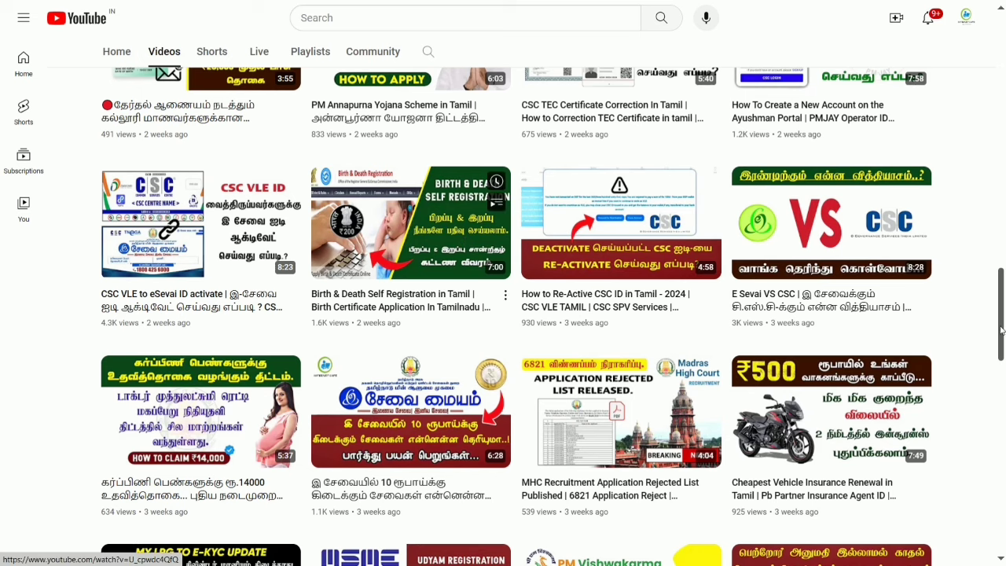
pyautogui.scroll(3, 976, 299)
pyautogui.scroll(5, 977, 299)
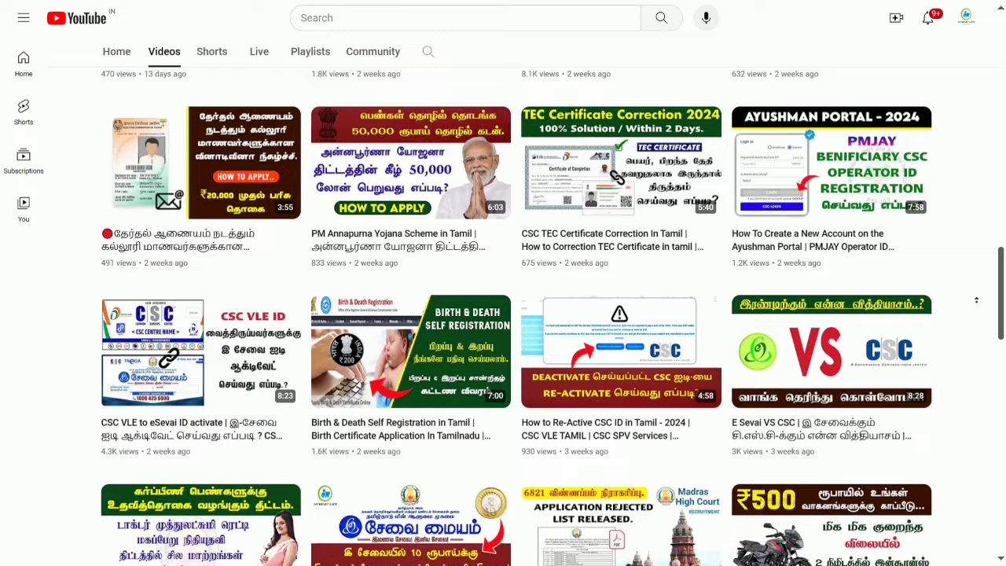
pyautogui.scroll(5, 977, 300)
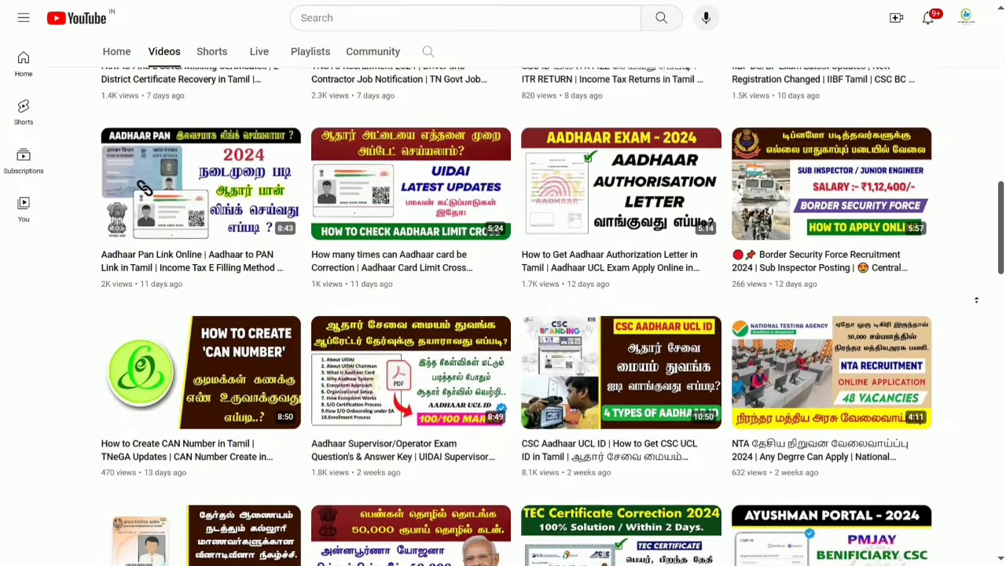
pyautogui.scroll(5, 976, 300)
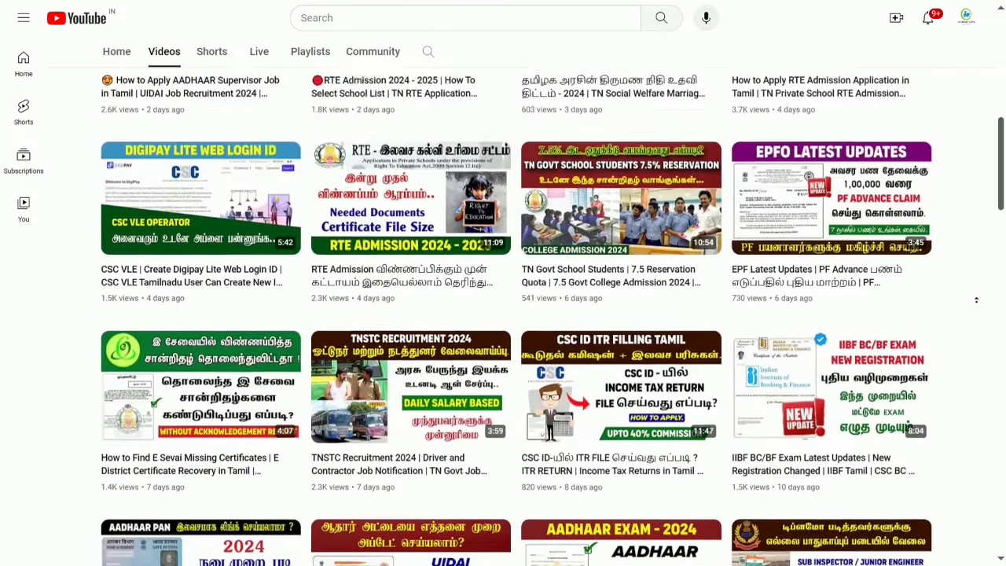
pyautogui.scroll(5, 976, 299)
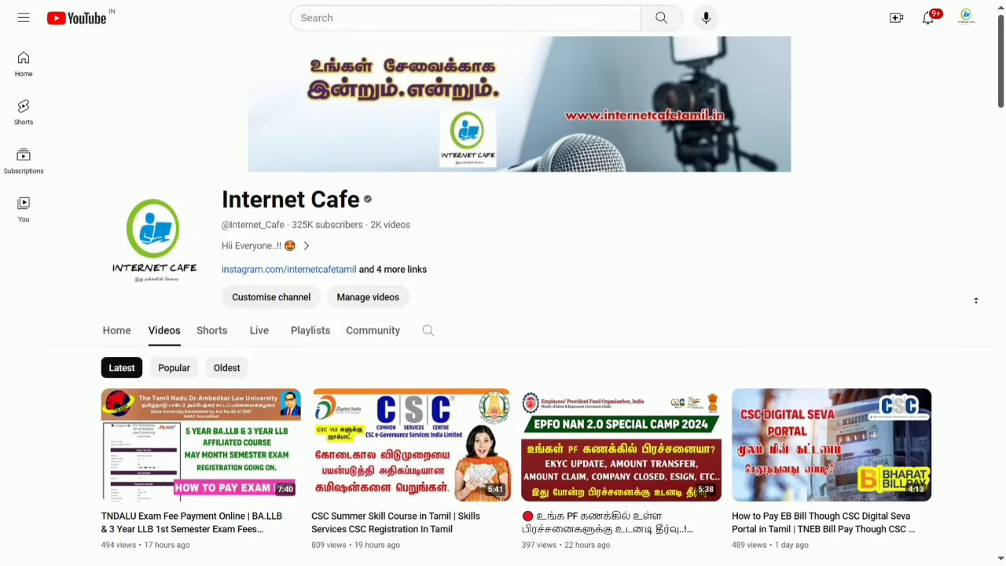
pyautogui.middleClick(975, 342)
# Open the Internet Café Help Desk 24×7 chat and scroll back toward the April 25 NAPS Par Charcha post
pyautogui.hotkey('alt', 'Tab')
pyautogui.hotkey('alt', 'Tab')
pyautogui.hotkey('alt', 'Tab')
pyautogui.hotkey('alt', 'Tab')
pyautogui.hotkey('alt', 'Tab')
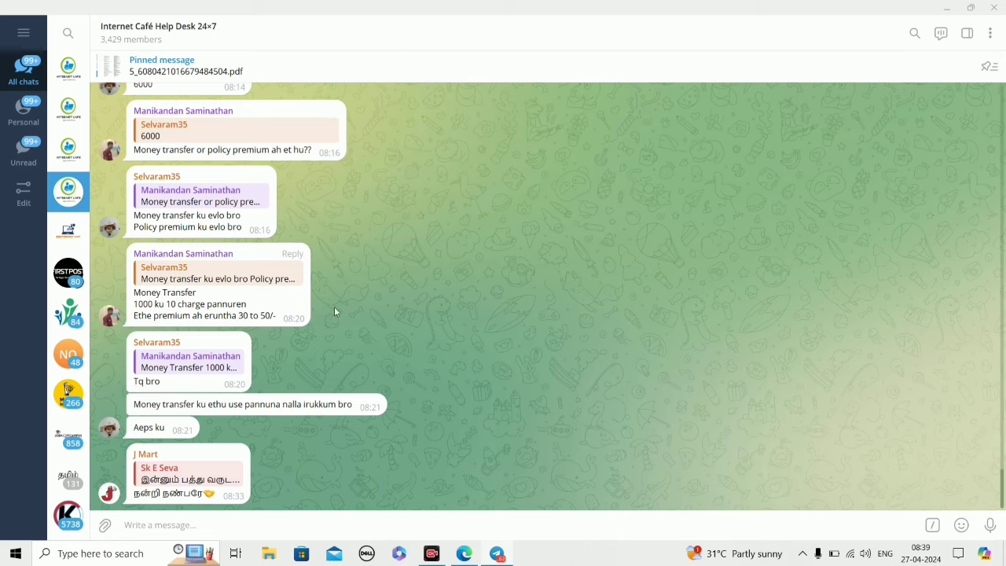
pyautogui.scroll(15, 335, 312)
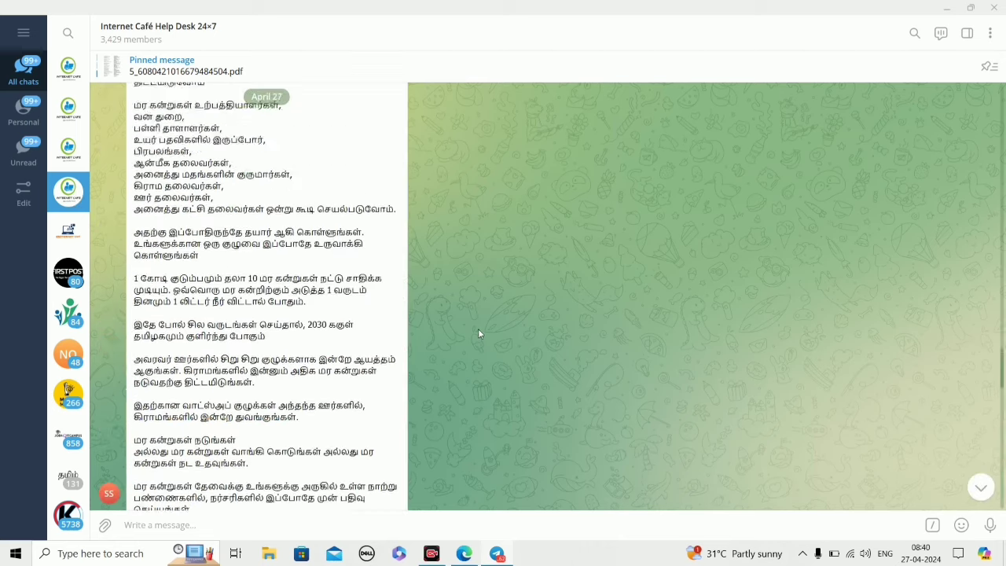
pyautogui.scroll(20, 479, 334)
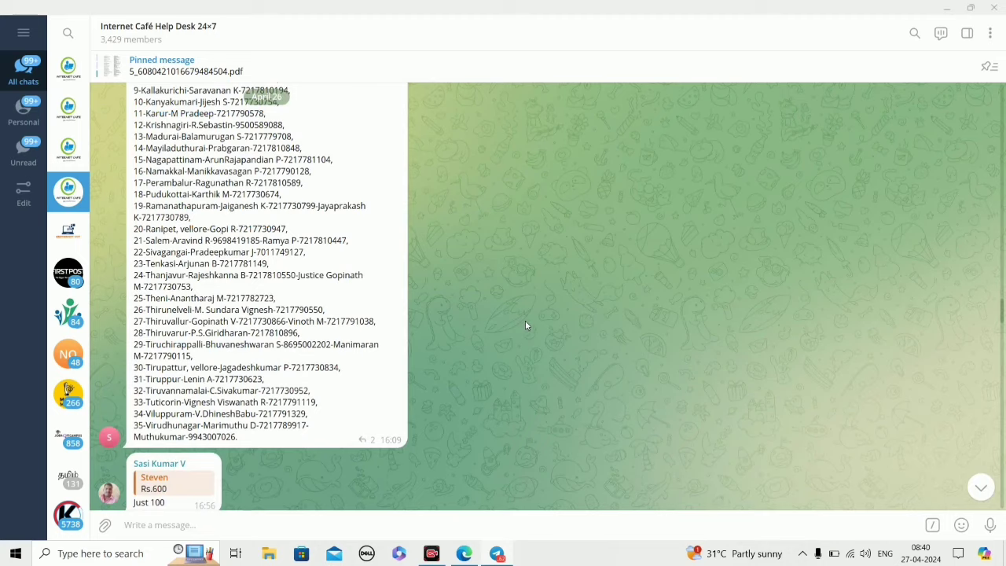
pyautogui.scroll(20, 525, 321)
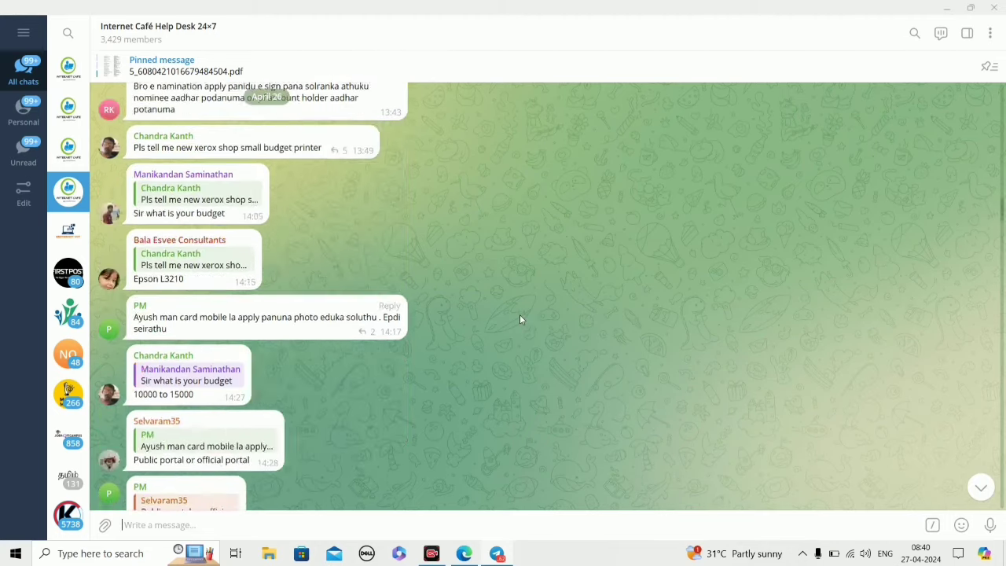
pyautogui.scroll(20, 519, 319)
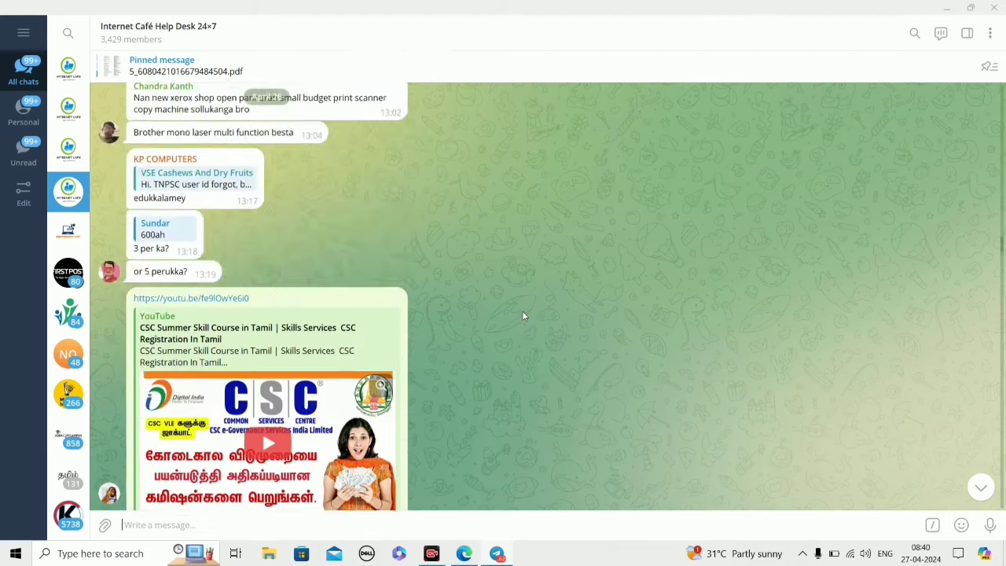
pyautogui.scroll(20, 526, 313)
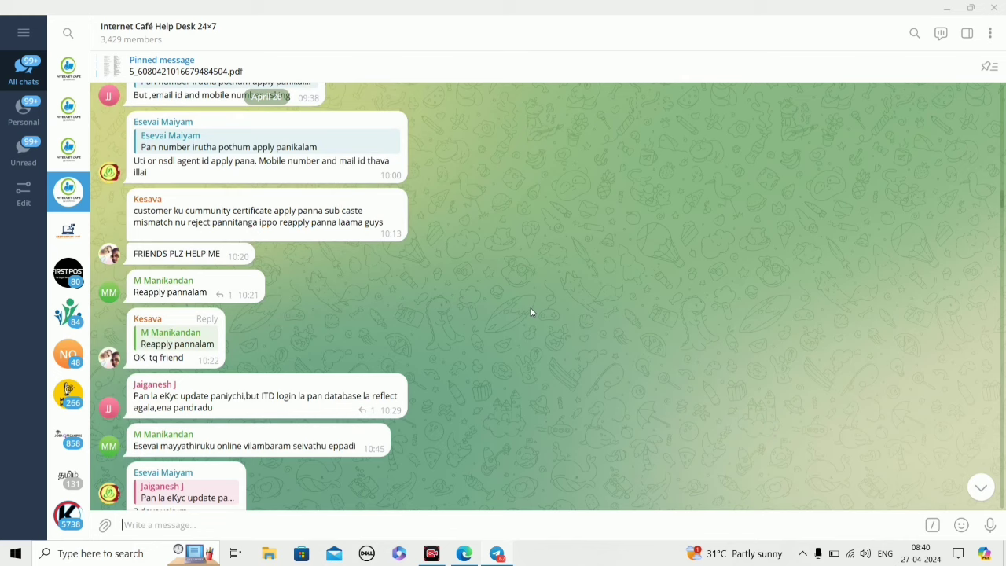
pyautogui.scroll(20, 531, 312)
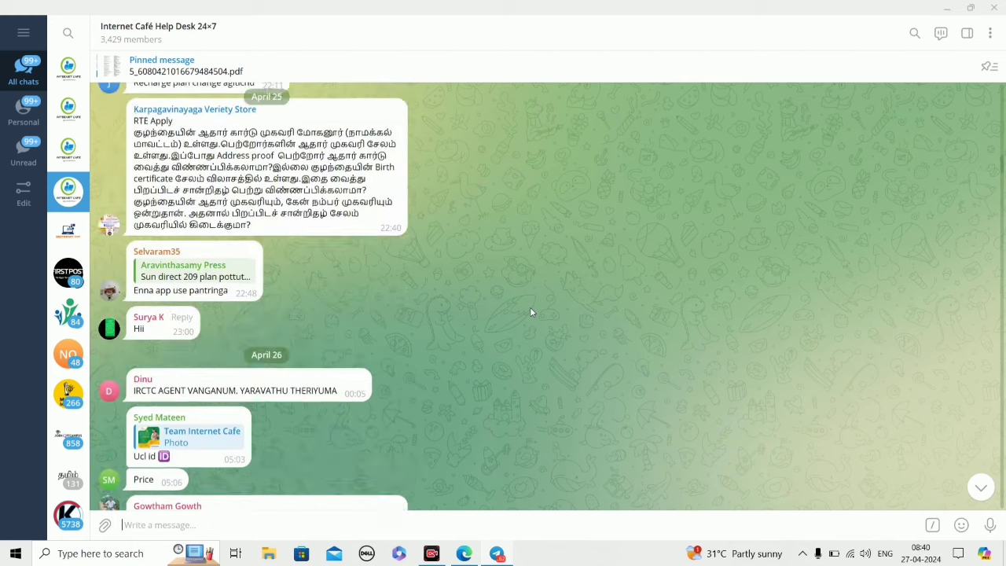
pyautogui.scroll(15, 531, 312)
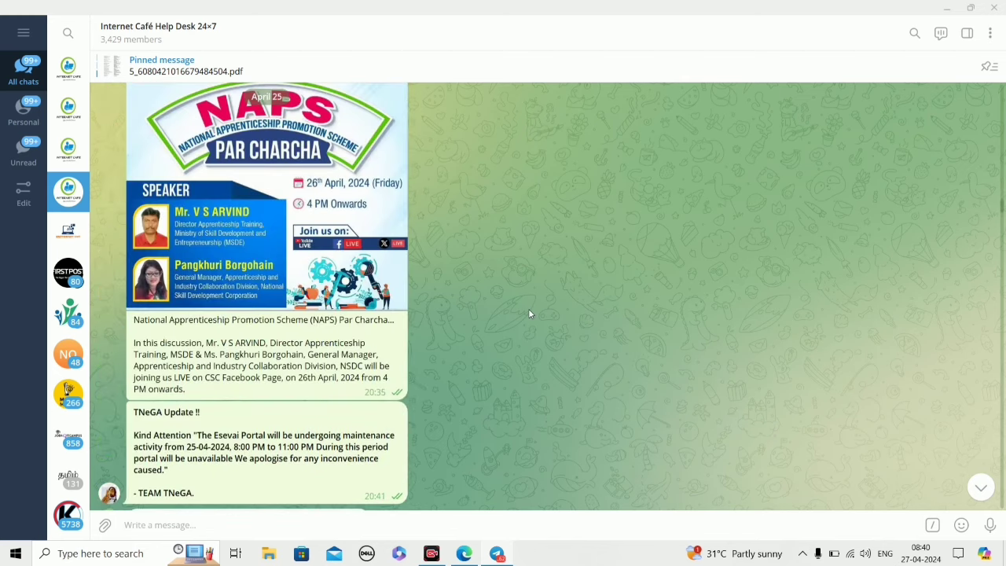
pyautogui.hotkey('alt', 'Tab')
pyautogui.hotkey('alt', 'Tab')
pyautogui.hotkey('alt', 'Tab')
pyautogui.hotkey('alt', 'Tab')
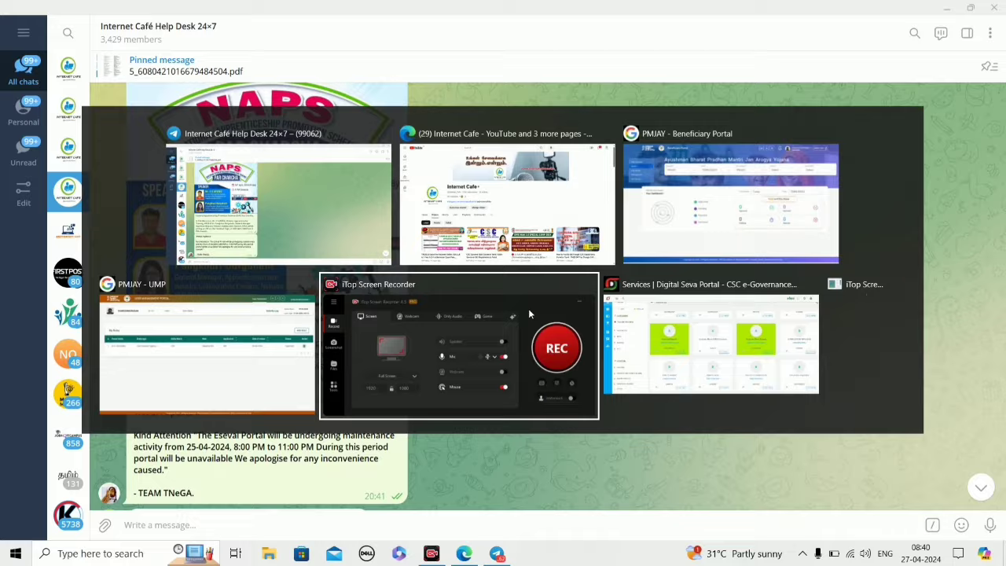
pyautogui.hotkey('alt', 'Tab')
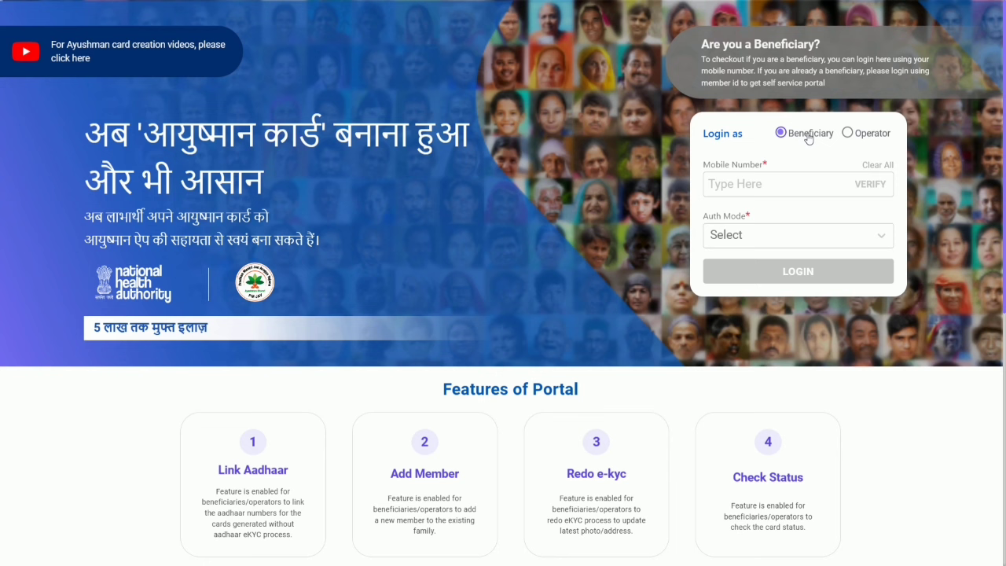
# Set the login form to operator login, then return to the User Management Portal's My Roles list
pyautogui.click(847, 134)
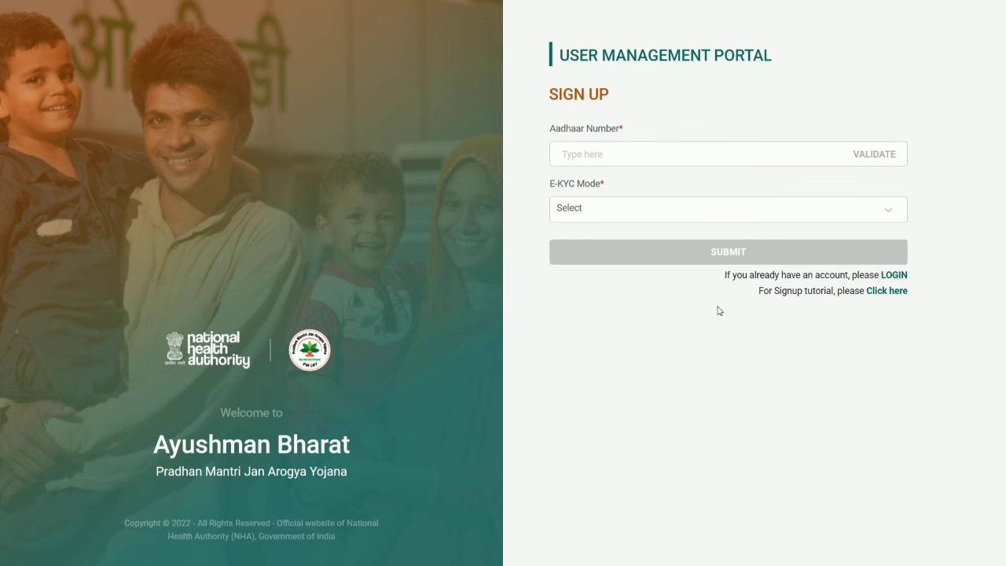
pyautogui.hotkey('alt', 'Tab')
pyautogui.hotkey('alt', 'Tab')
pyautogui.hotkey('alt', 'Tab')
pyautogui.hotkey('alt', 'Tab')
pyautogui.hotkey('alt', 'Tab')
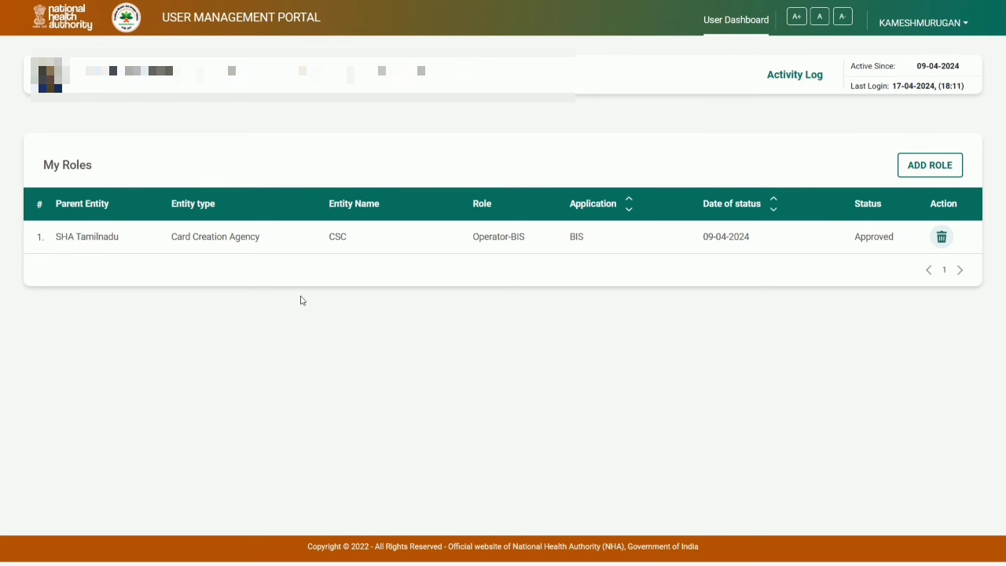
# Start a new role with parent SHA Tamilnadu, entity type Card Creation Agency, and entity CSC
pyautogui.click(929, 167)
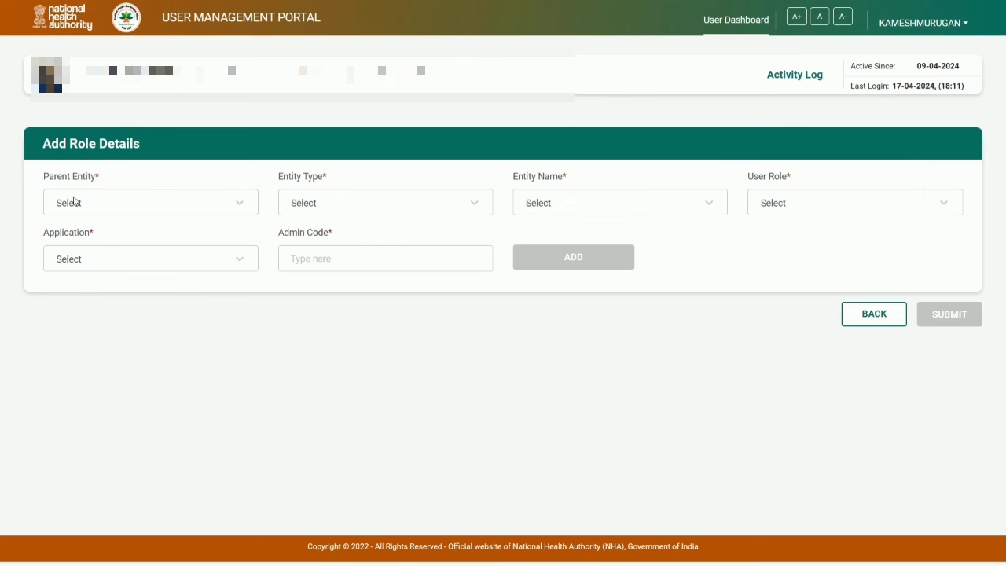
pyautogui.click(187, 210)
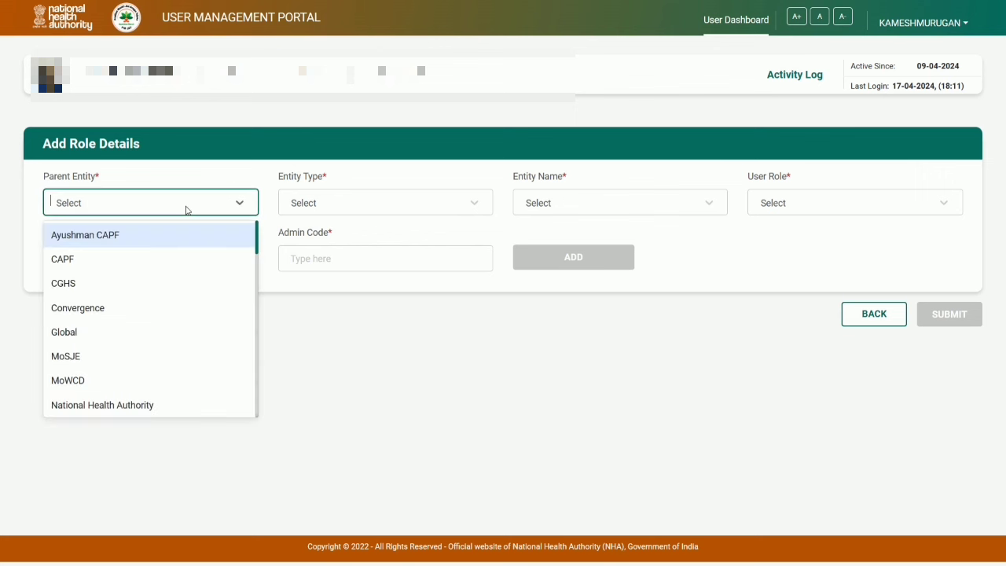
pyautogui.write('tami')
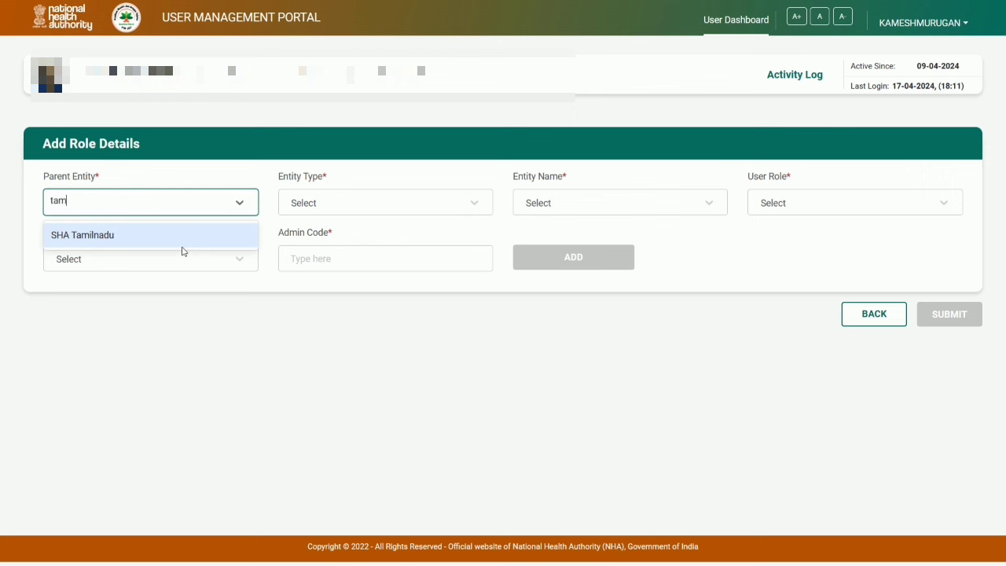
pyautogui.click(100, 242)
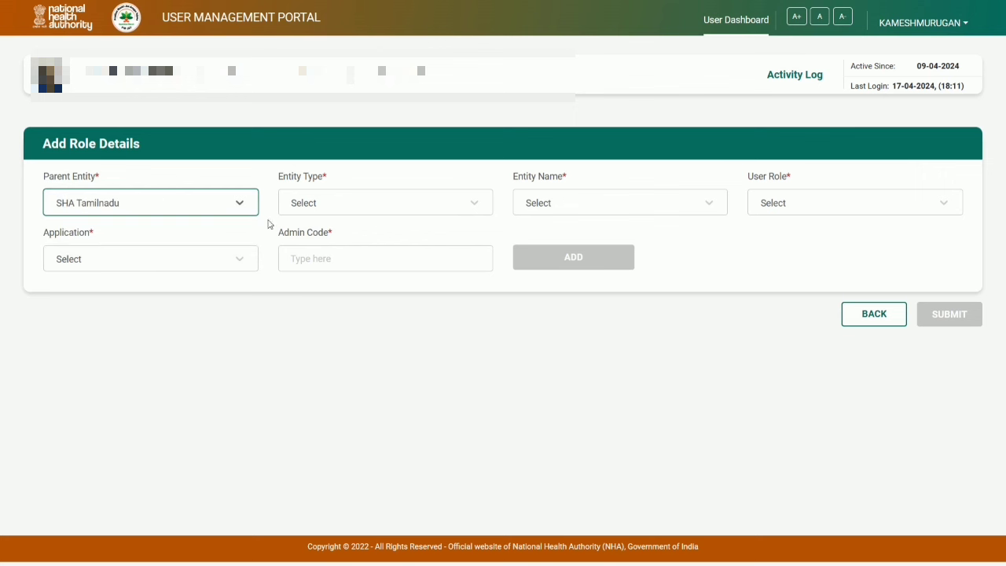
pyautogui.click(349, 202)
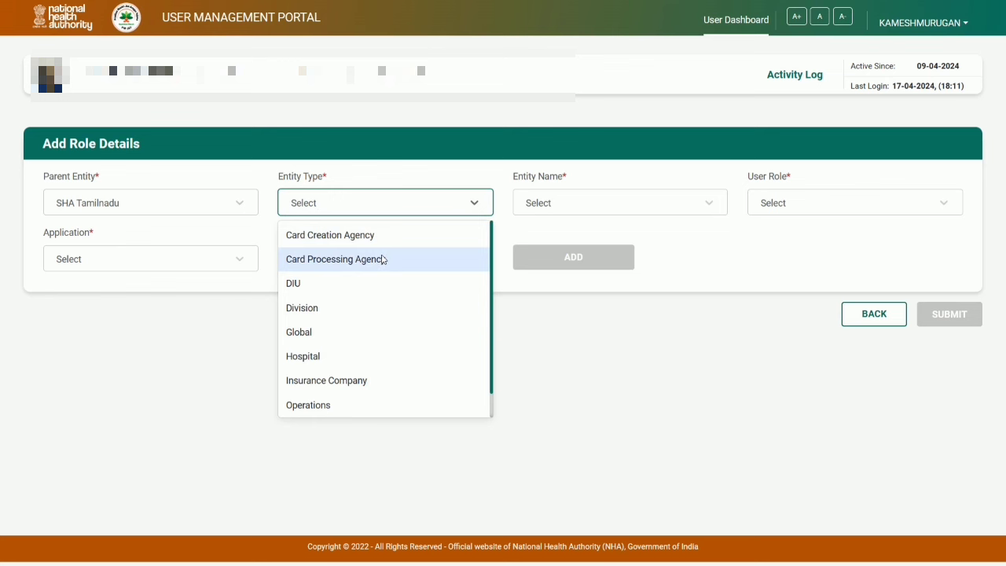
pyautogui.click(400, 234)
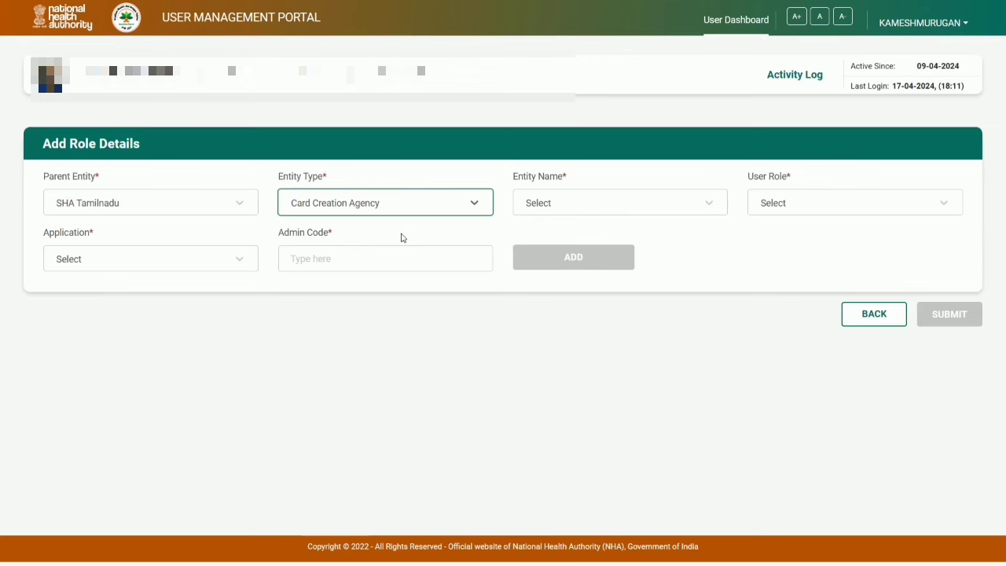
pyautogui.click(574, 203)
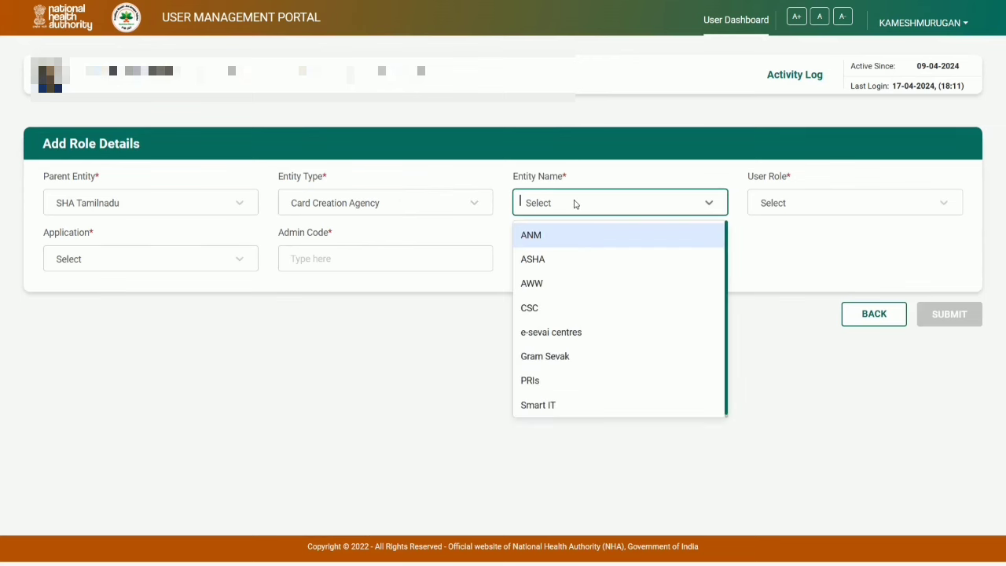
pyautogui.click(603, 309)
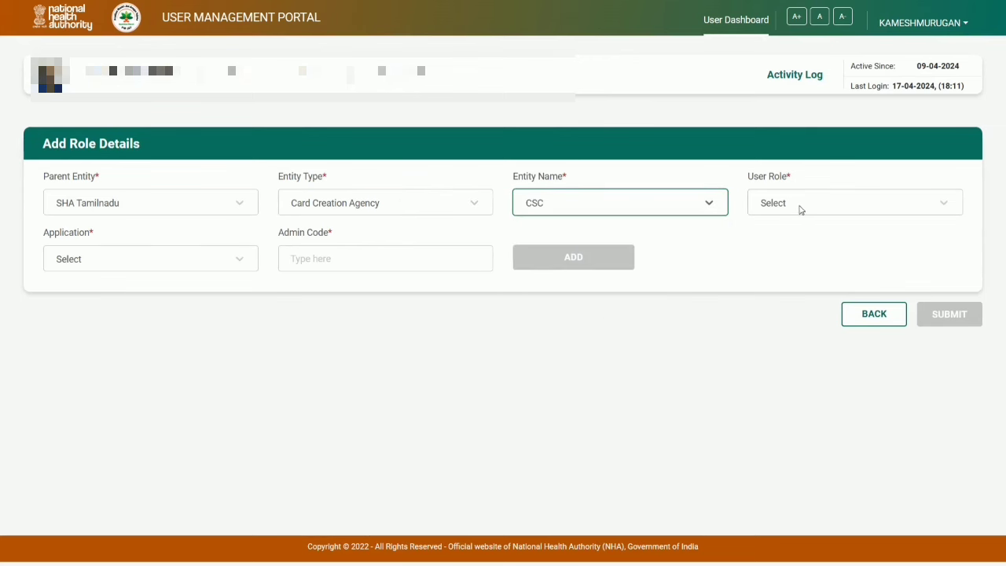
# Choose Operator-BIS as the user role and BIS as the application
pyautogui.click(804, 206)
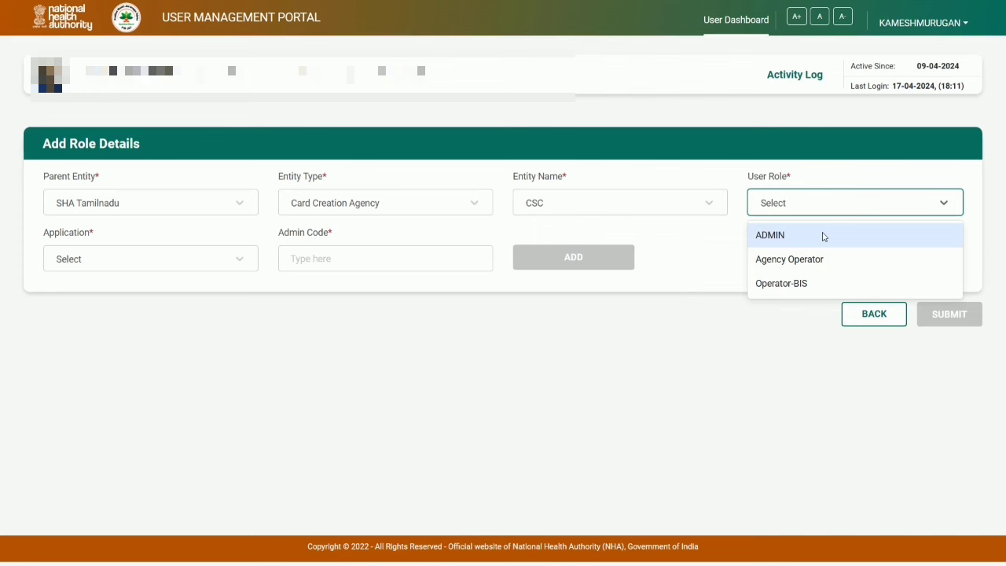
pyautogui.click(816, 366)
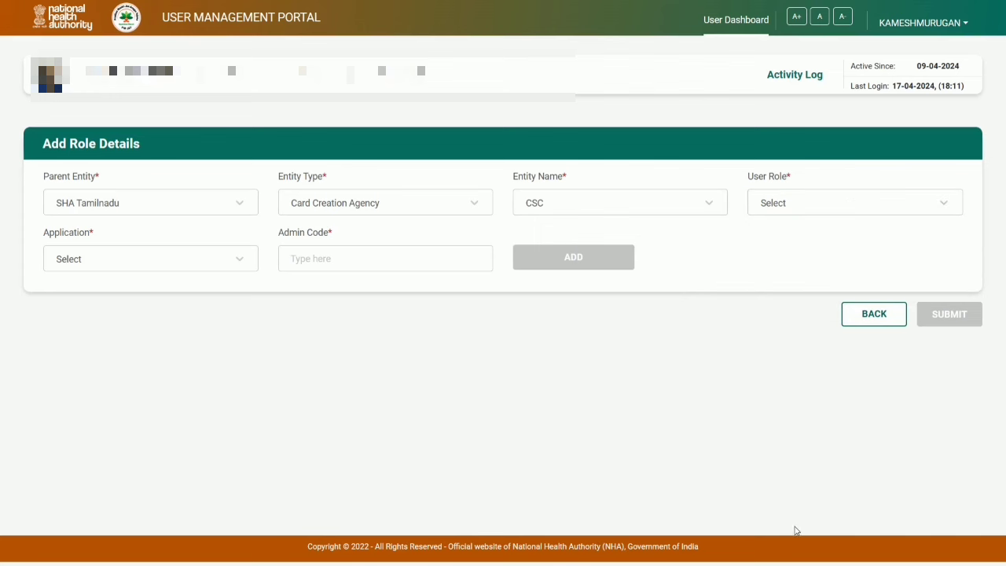
pyautogui.press('Down')
pyautogui.click(809, 287)
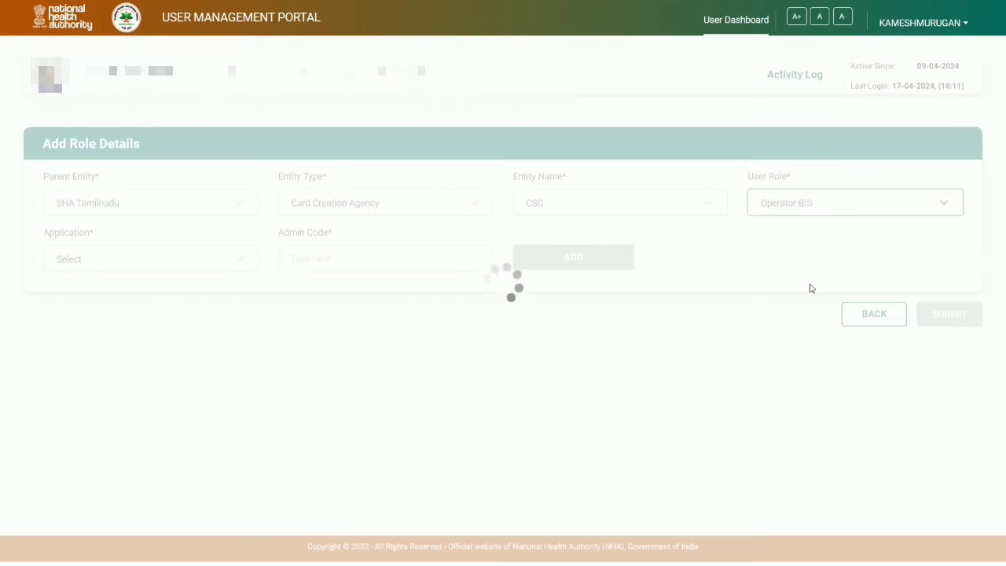
pyautogui.click(98, 266)
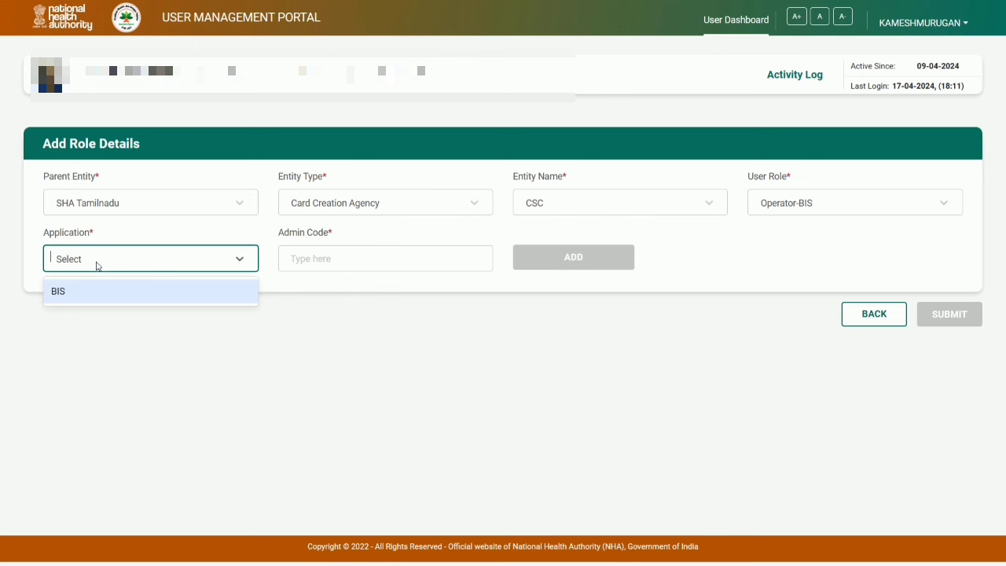
pyautogui.click(114, 291)
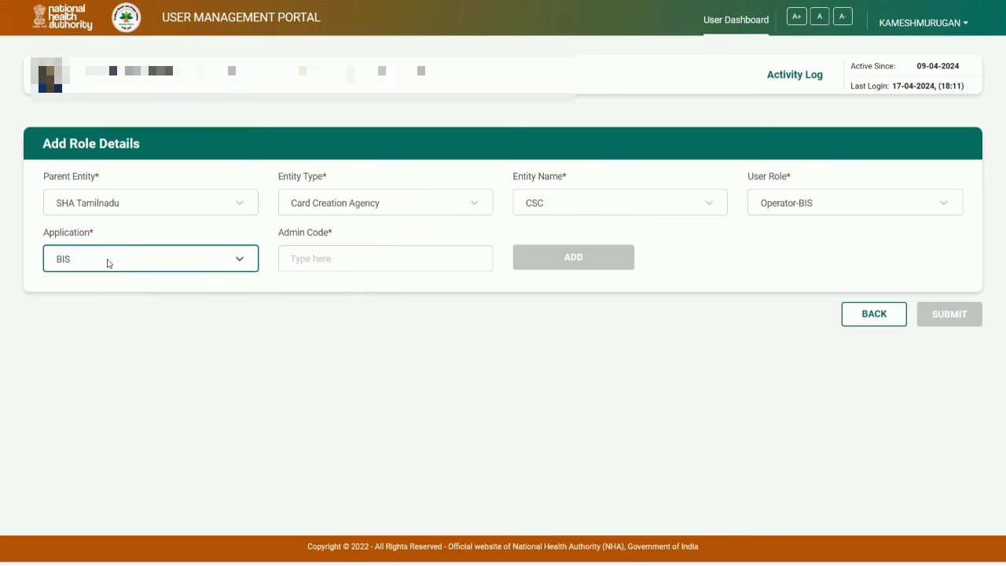
pyautogui.click(338, 269)
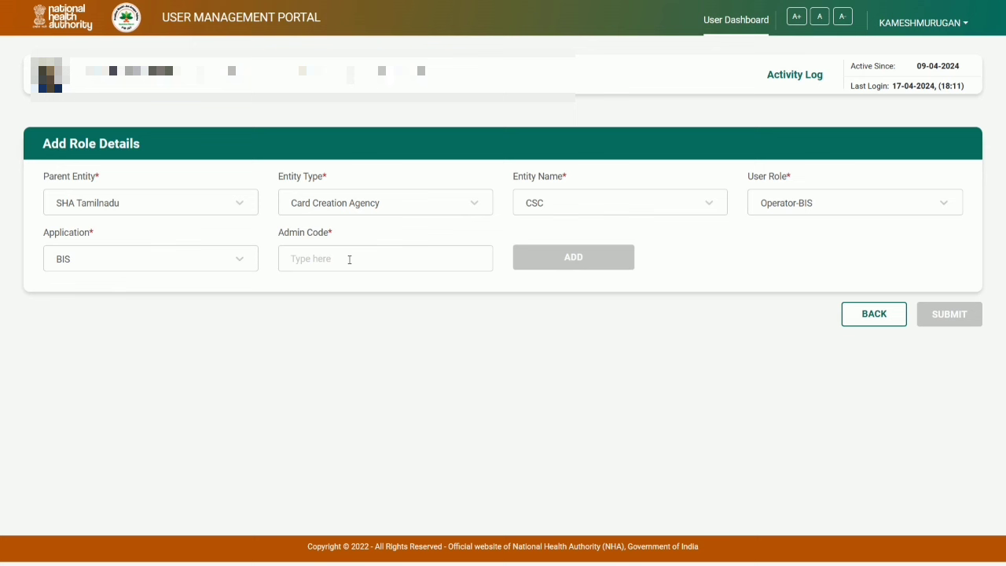
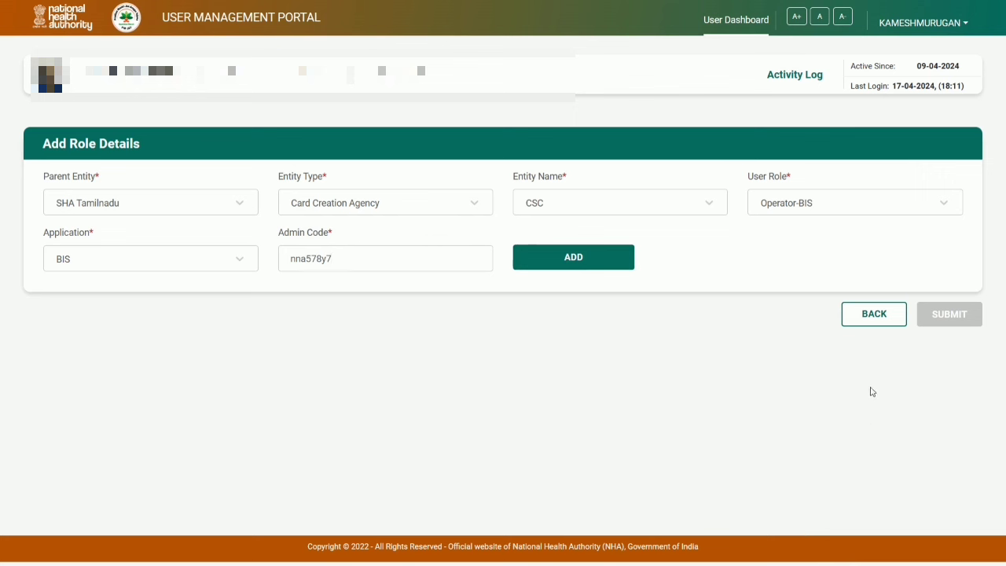
# Paste the admin code into the Admin Code field
pyautogui.click(882, 318)
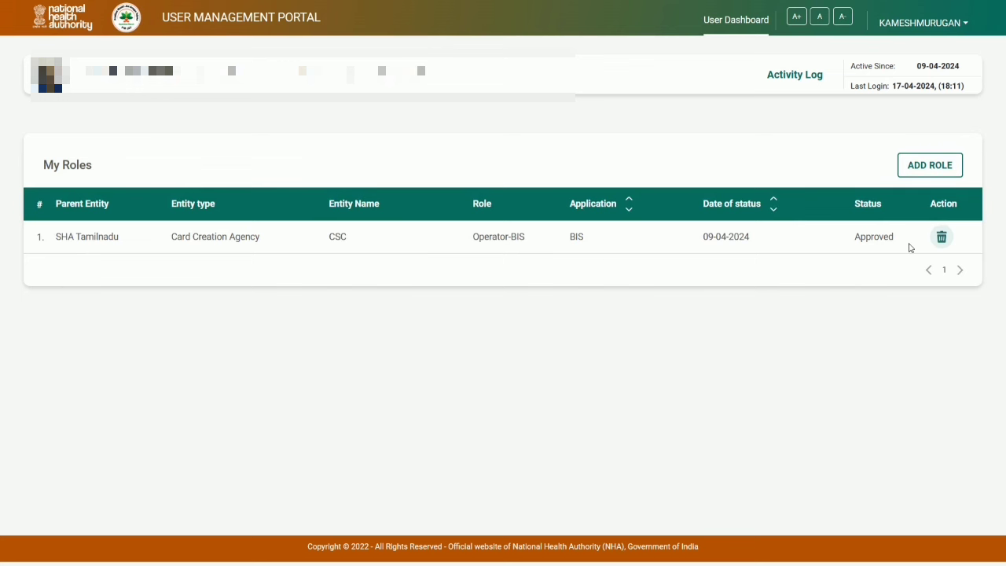
# Switch to the PMJAY Beneficiary Portal window
pyautogui.hotkey('alt', 'Tab')
pyautogui.press('Tab')
pyautogui.press('Tab')
pyautogui.press('Tab')
pyautogui.press('Tab')
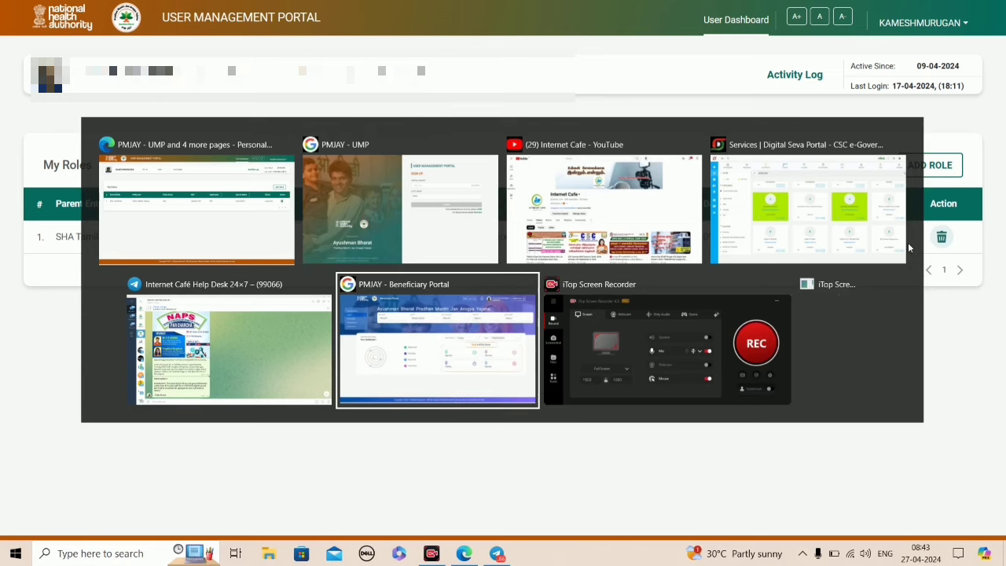